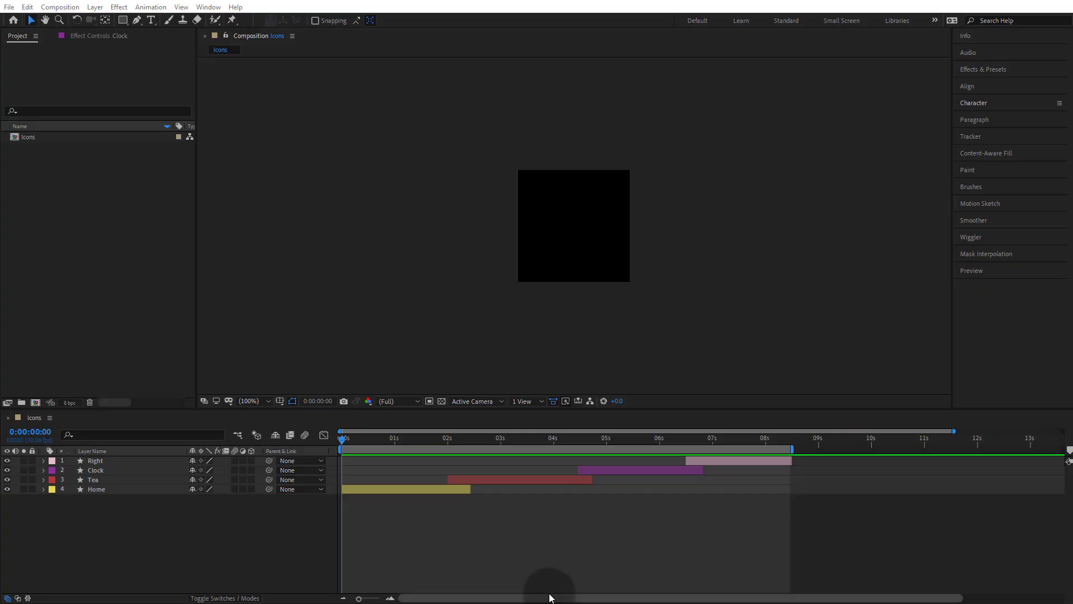
Scrub through the icon animations and make the timeline panel taller
{"action": "left_click_drag", "start_coordinate": [353, 440], "coordinate": [674, 452]}
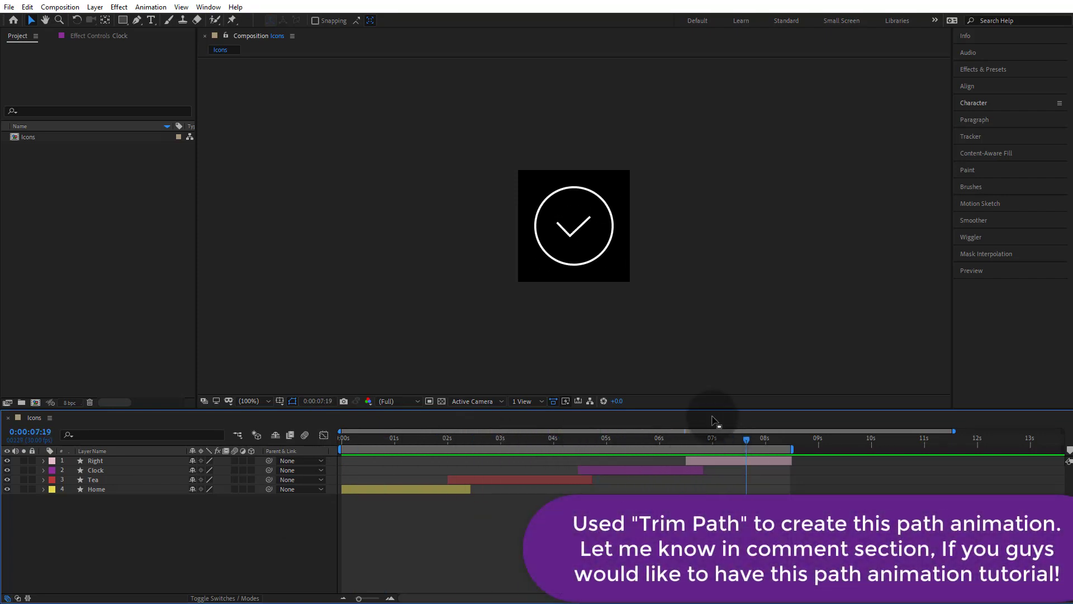
{"action": "mouse_move", "coordinate": [705, 410]}
{"action": "left_mouse_down"}
{"action": "mouse_move", "coordinate": [703, 368]}
{"action": "mouse_move", "coordinate": [738, 399]}
{"action": "mouse_move", "coordinate": [342, 408]}
{"action": "left_mouse_up"}
{"action": "left_click", "coordinate": [685, 396]}
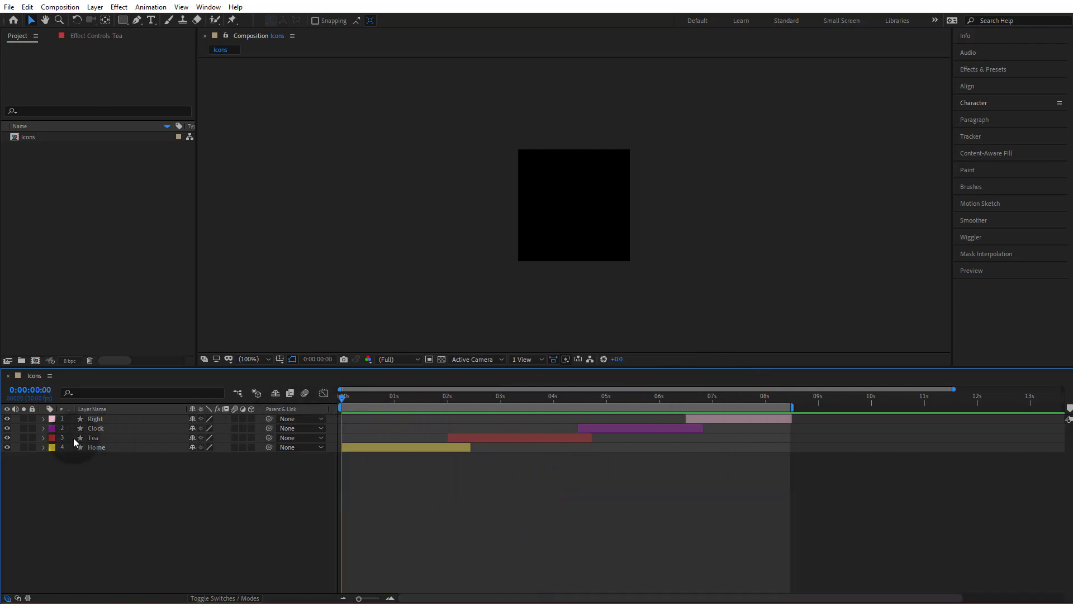
Create a new composition named 'Pattern Background'
{"action": "right_click", "coordinate": [58, 204]}
{"action": "left_click", "coordinate": [83, 208]}
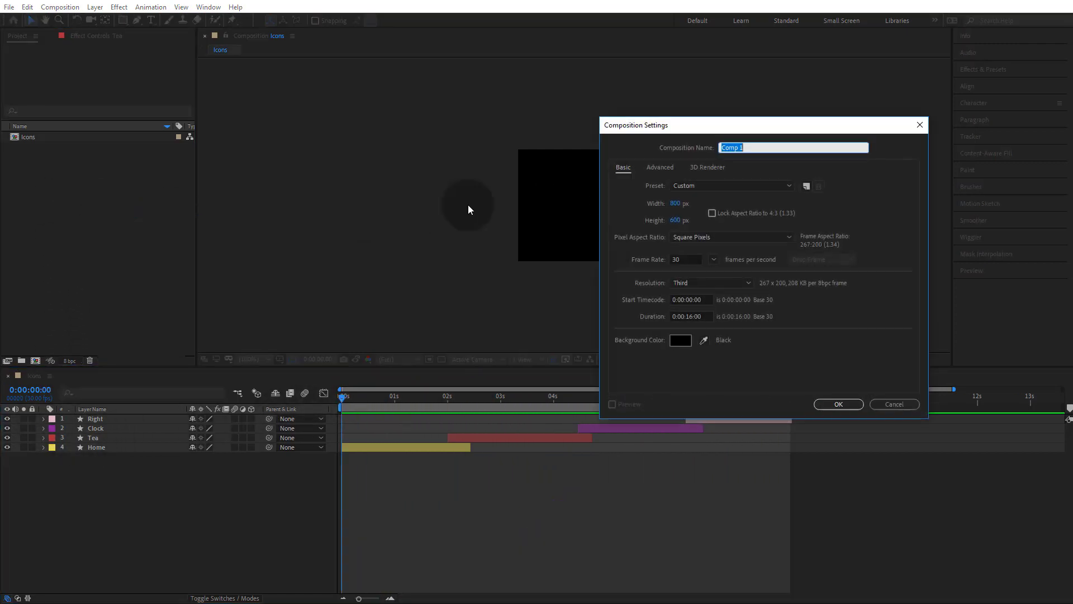
{"action": "triple_click", "coordinate": [744, 147]}
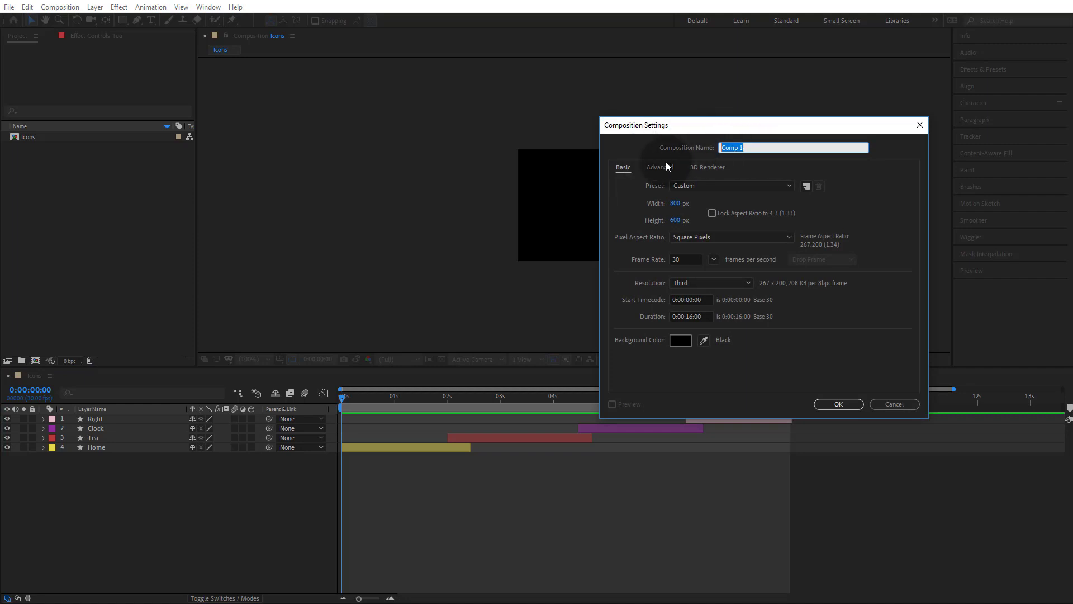
{"action": "type", "text": "Pattern "}
{"action": "type", "text": "Backg"}
{"action": "type", "text": "round"}
{"action": "key", "text": "Return"}
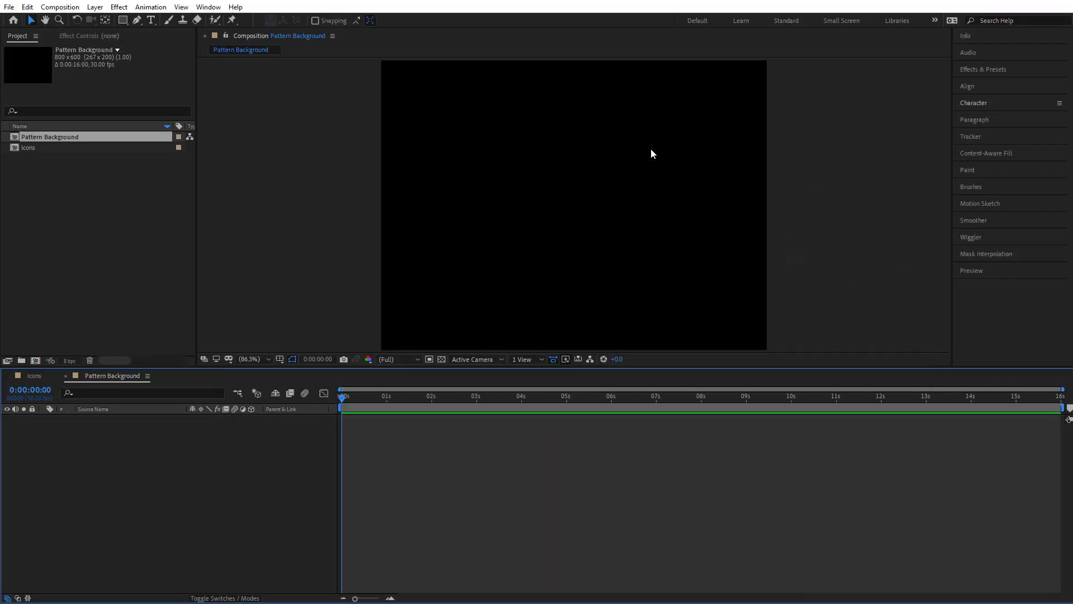
Set the Pattern Background composition size to 1920x1080 and enlarge the preview area
{"action": "right_click", "coordinate": [780, 161]}
{"action": "left_click", "coordinate": [806, 186]}
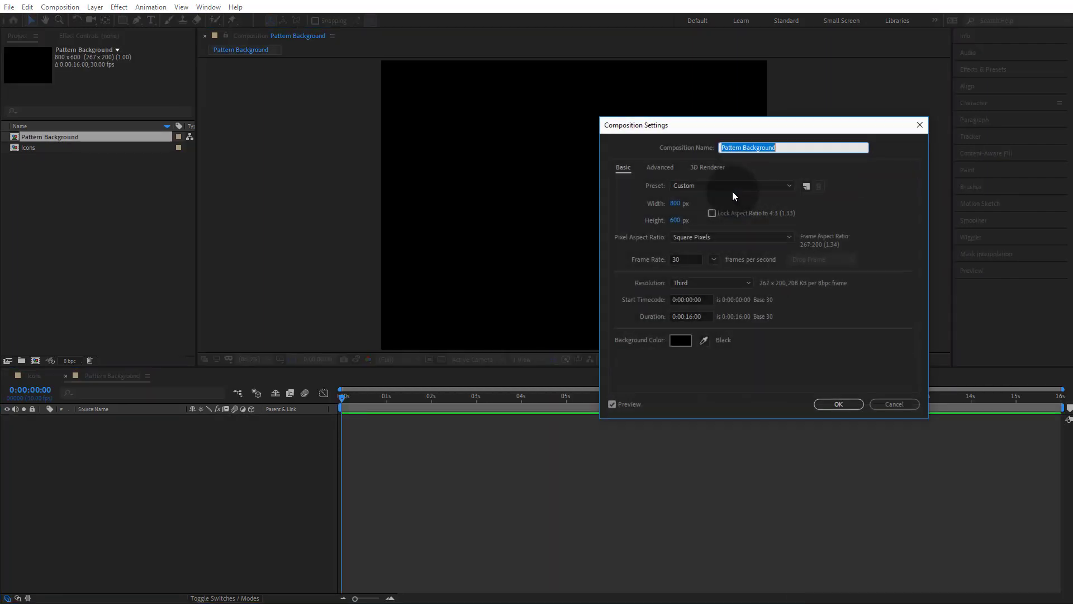
{"action": "left_click", "coordinate": [678, 204]}
{"action": "type", "text": "1920"}
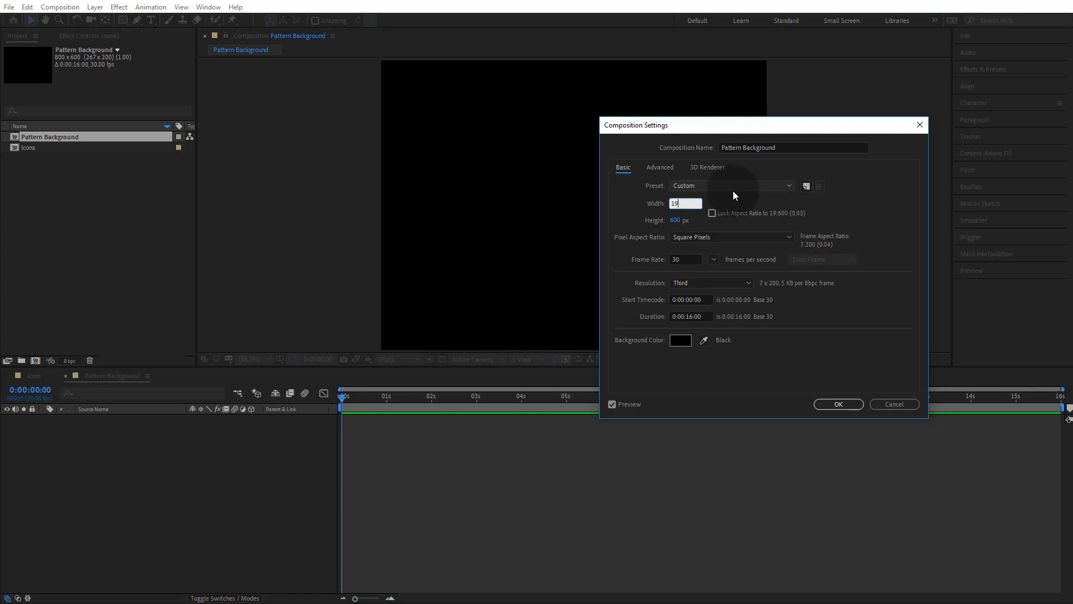
{"action": "key", "text": "Tab"}
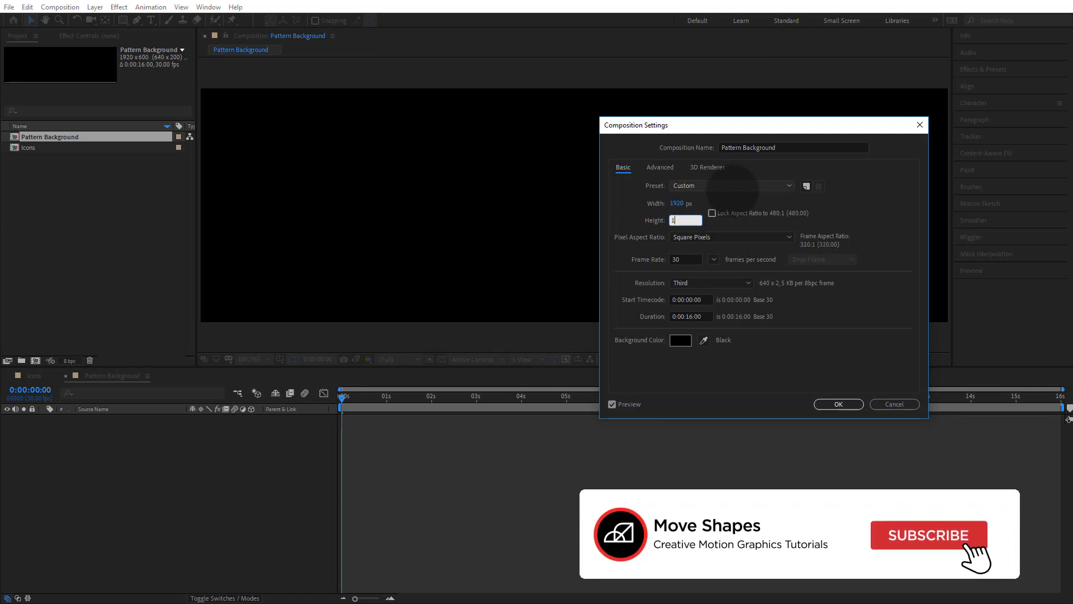
{"action": "type", "text": "080"}
{"action": "left_click", "coordinate": [828, 405]}
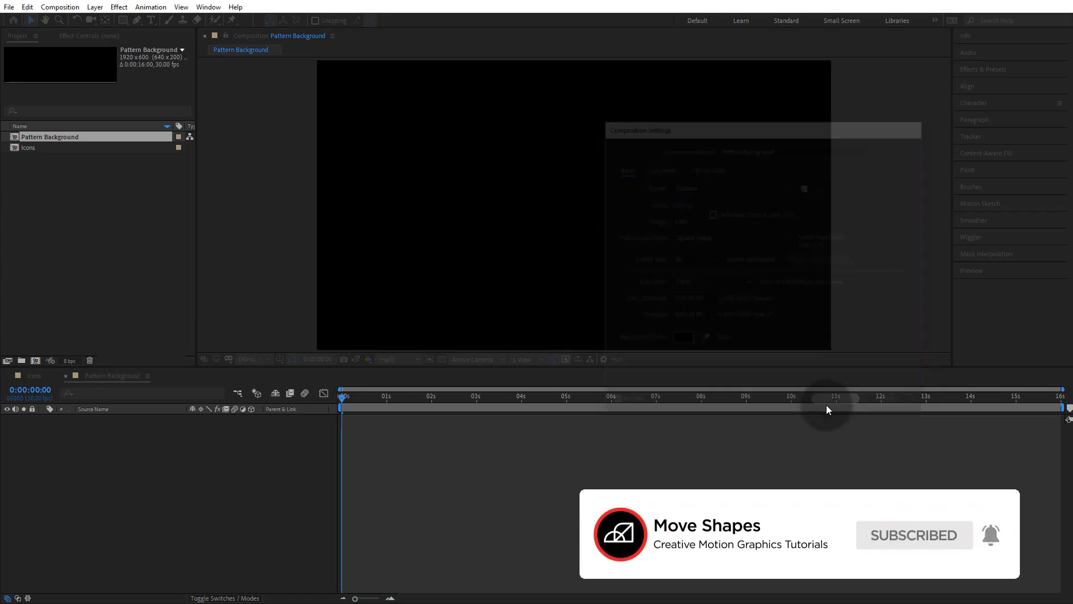
{"action": "left_click_drag", "start_coordinate": [585, 367], "coordinate": [590, 417]}
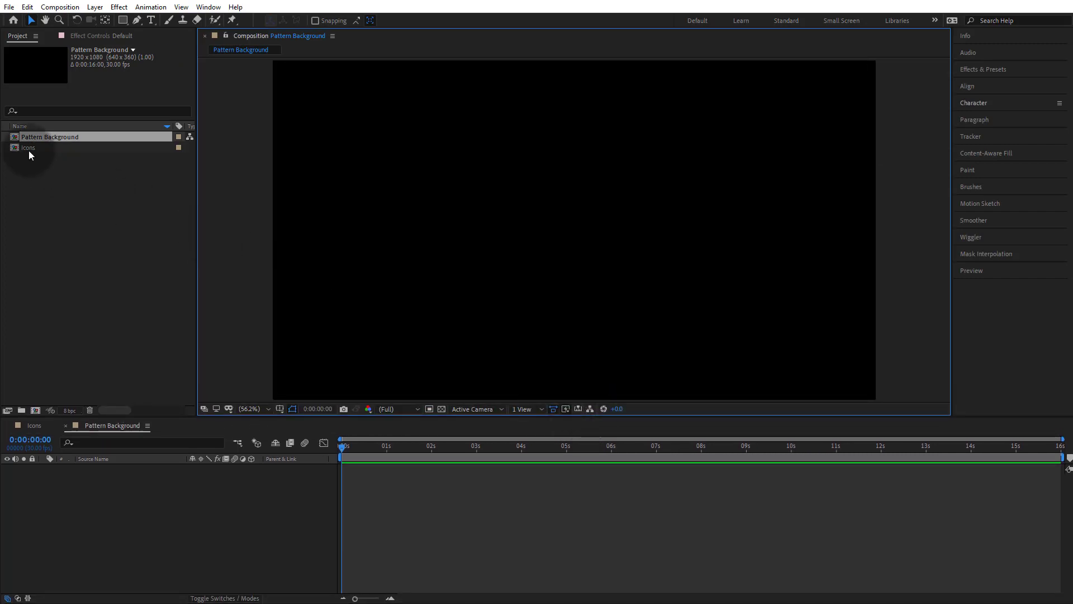
Drag the Icons comp into the Pattern Background timeline as a layer
{"action": "left_click_drag", "start_coordinate": [29, 151], "coordinate": [408, 491]}
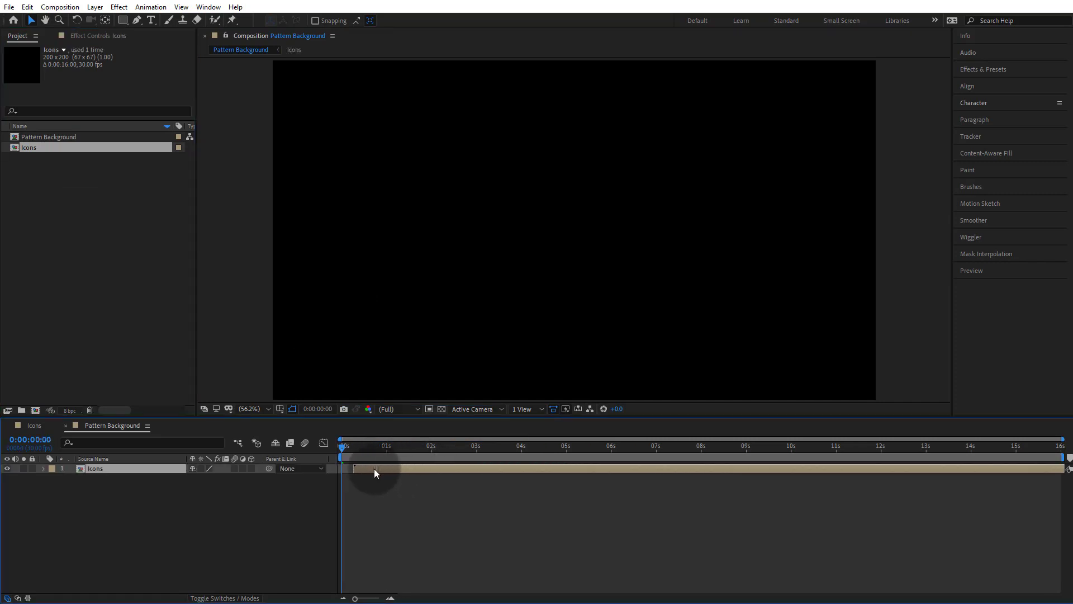
{"action": "left_click", "coordinate": [380, 503]}
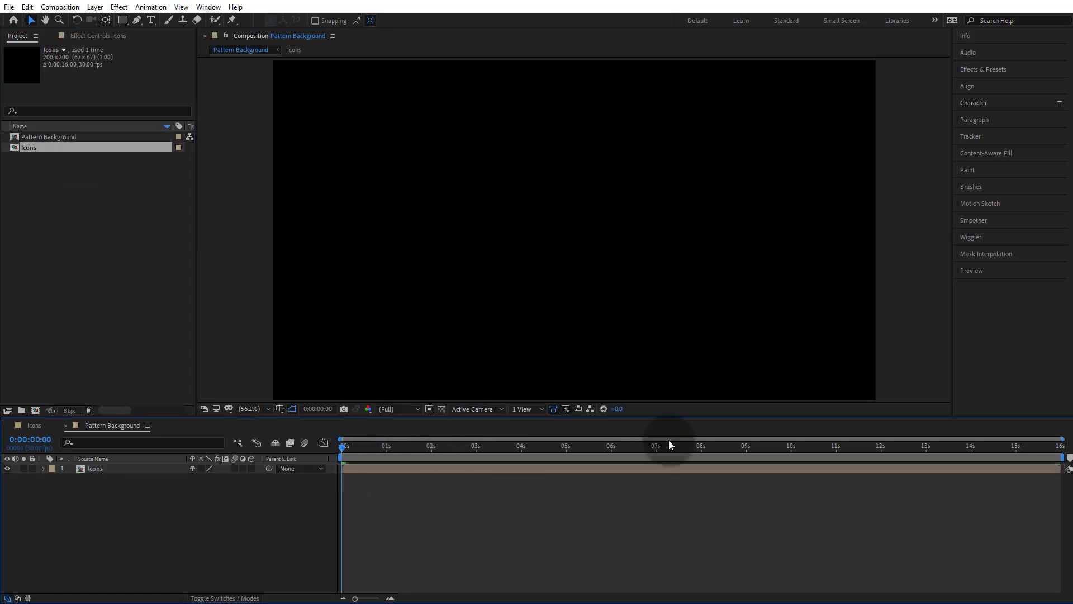
{"action": "right_click", "coordinate": [924, 163]}
Add a new solid layer coloured bright yellow (FFC600)
{"action": "mouse_move", "coordinate": [944, 172]}
{"action": "left_click", "coordinate": [870, 197]}
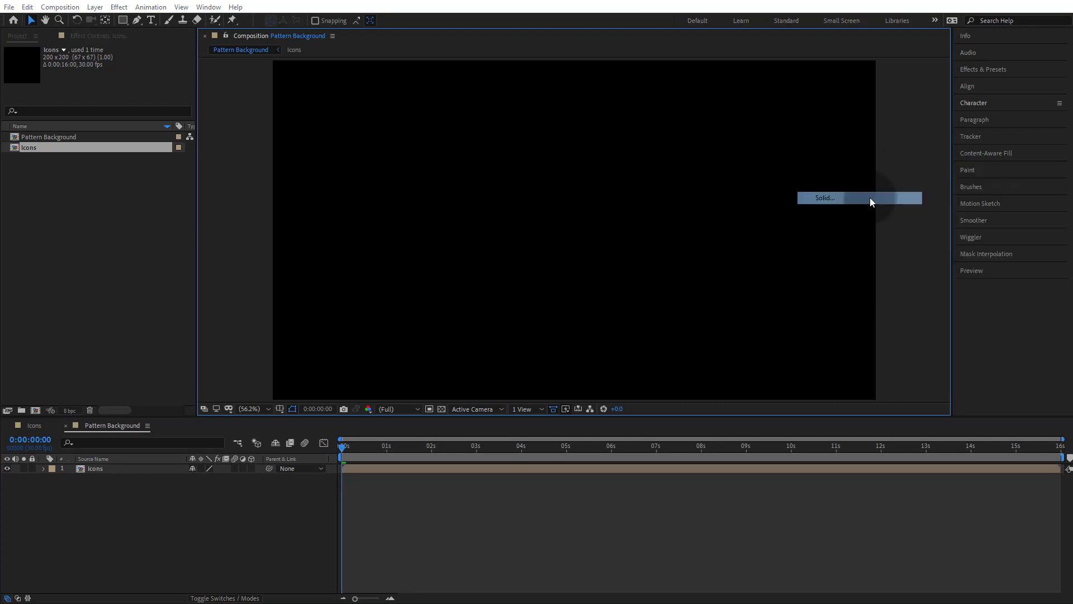
{"action": "left_click", "coordinate": [656, 303]}
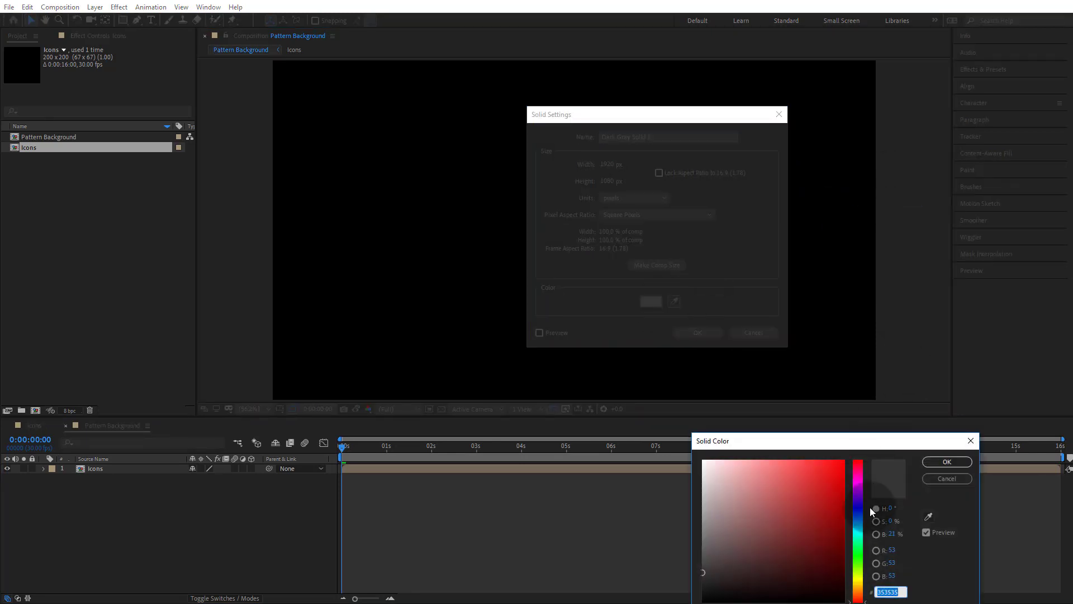
{"action": "left_click", "coordinate": [861, 585]}
{"action": "left_click", "coordinate": [838, 490]}
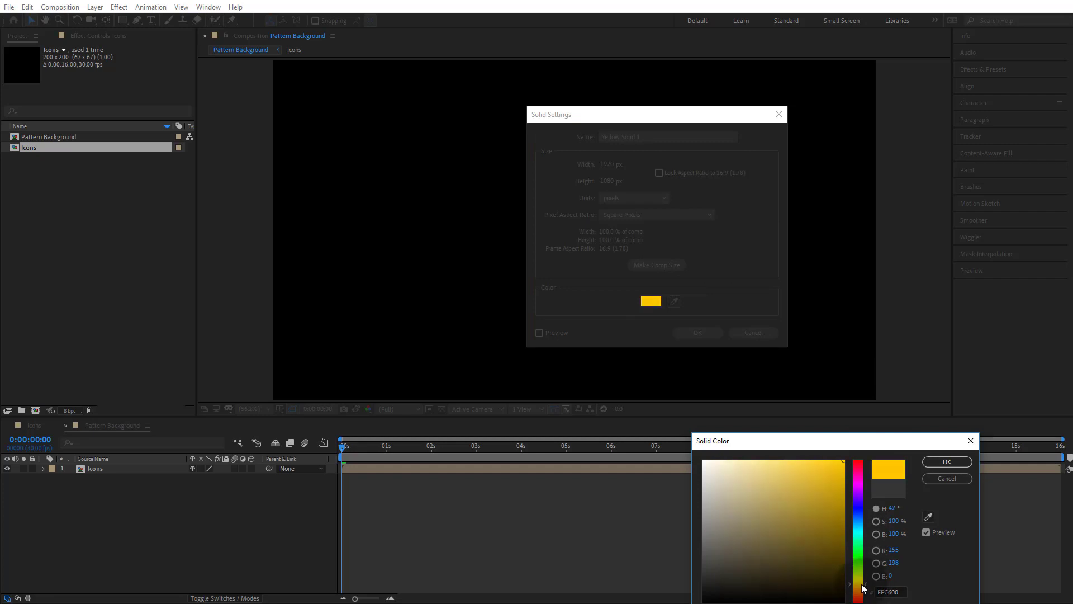
{"action": "left_click", "coordinate": [934, 463]}
{"action": "left_click", "coordinate": [708, 332]}
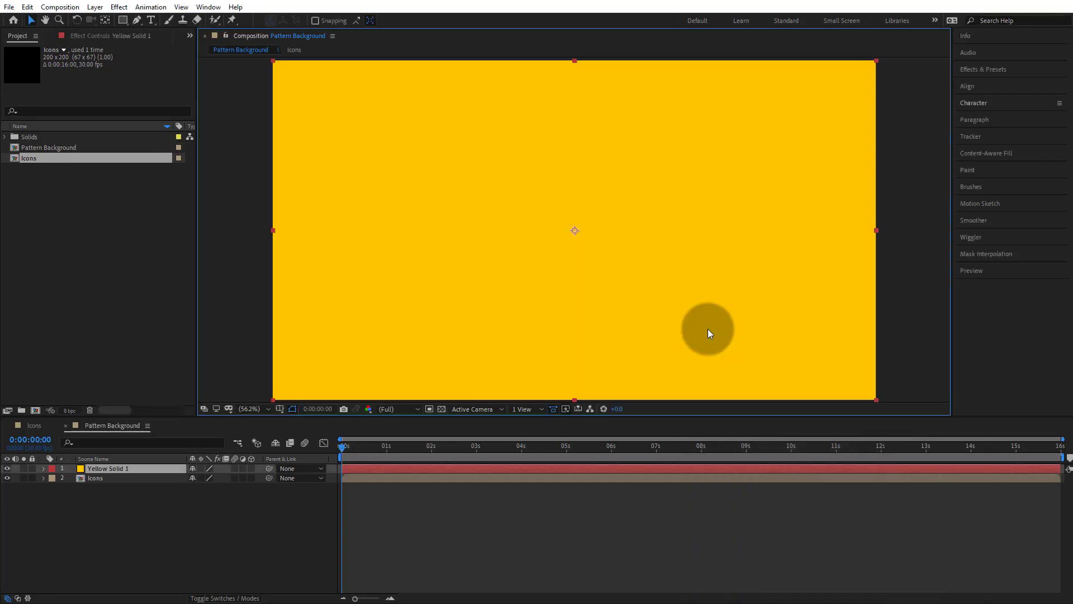
Move the Icons layer above the yellow solid and lock the solid
{"action": "left_click_drag", "start_coordinate": [150, 480], "coordinate": [102, 481]}
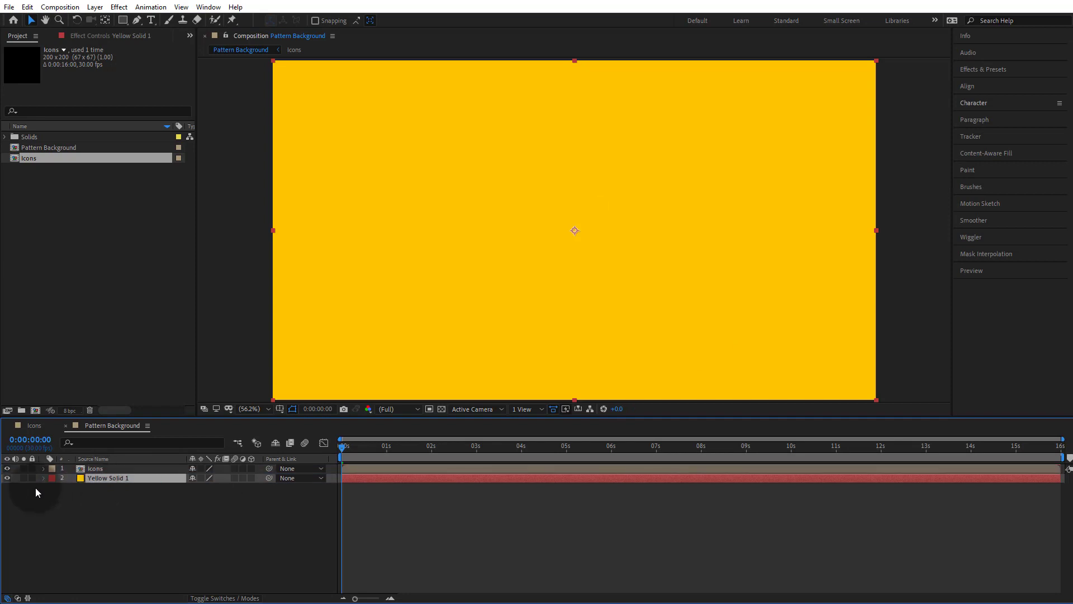
{"action": "left_click", "coordinate": [32, 478]}
{"action": "left_click", "coordinate": [92, 468]}
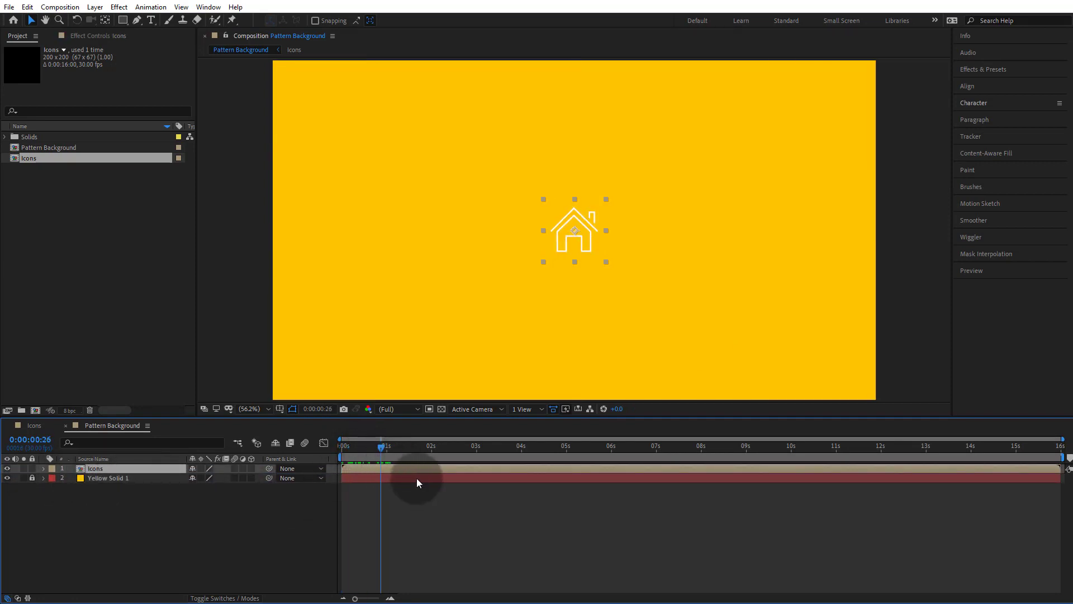
Apply a Fill effect to the Icons layer with the colour set to black
{"action": "left_click", "coordinate": [104, 37]}
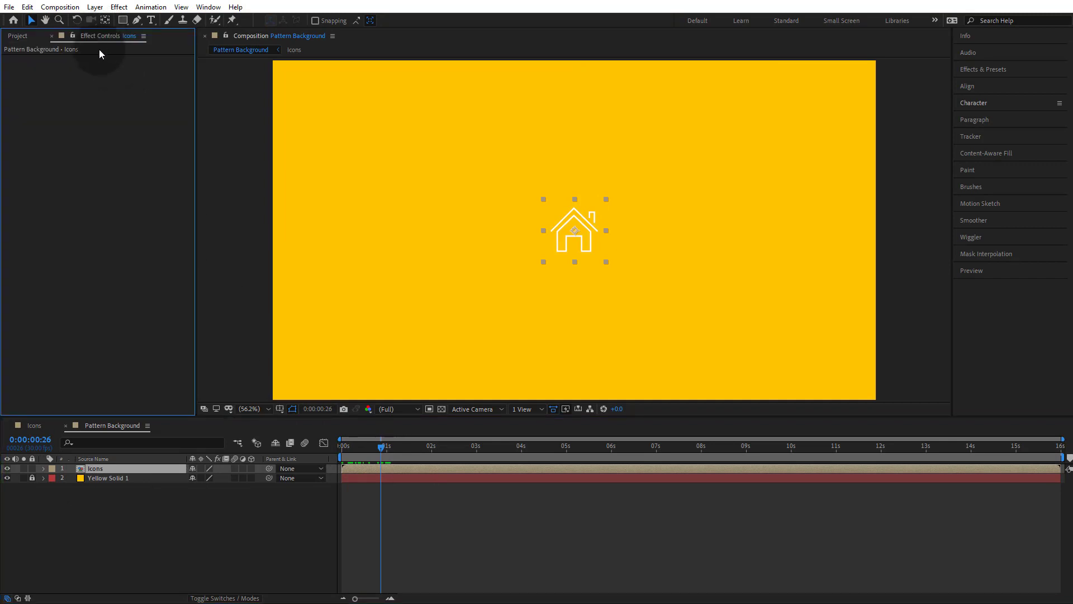
{"action": "right_click", "coordinate": [108, 143]}
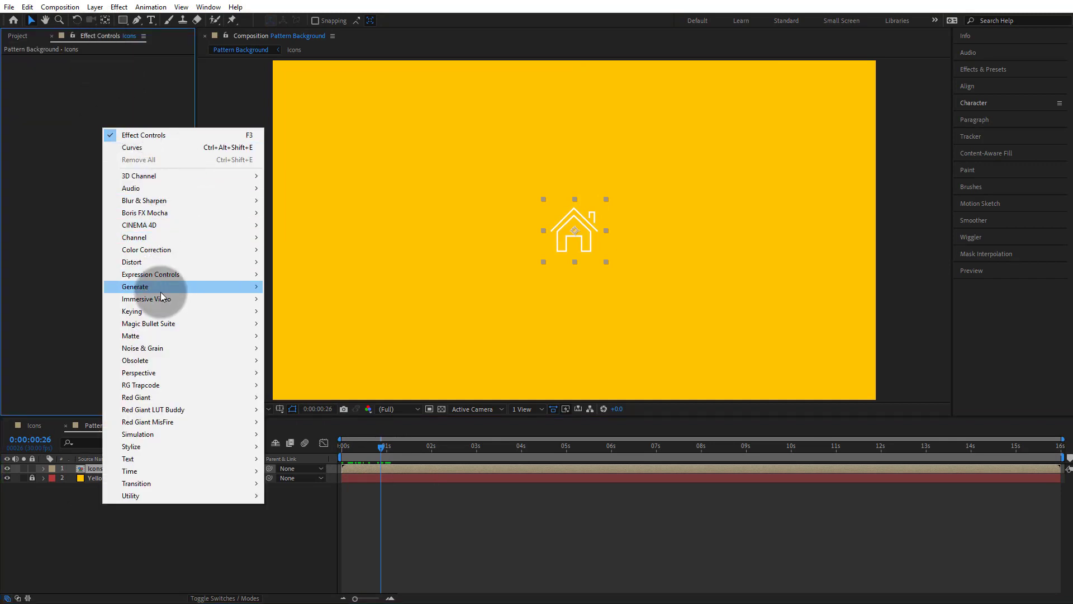
{"action": "mouse_move", "coordinate": [152, 286]}
{"action": "left_click", "coordinate": [305, 471]}
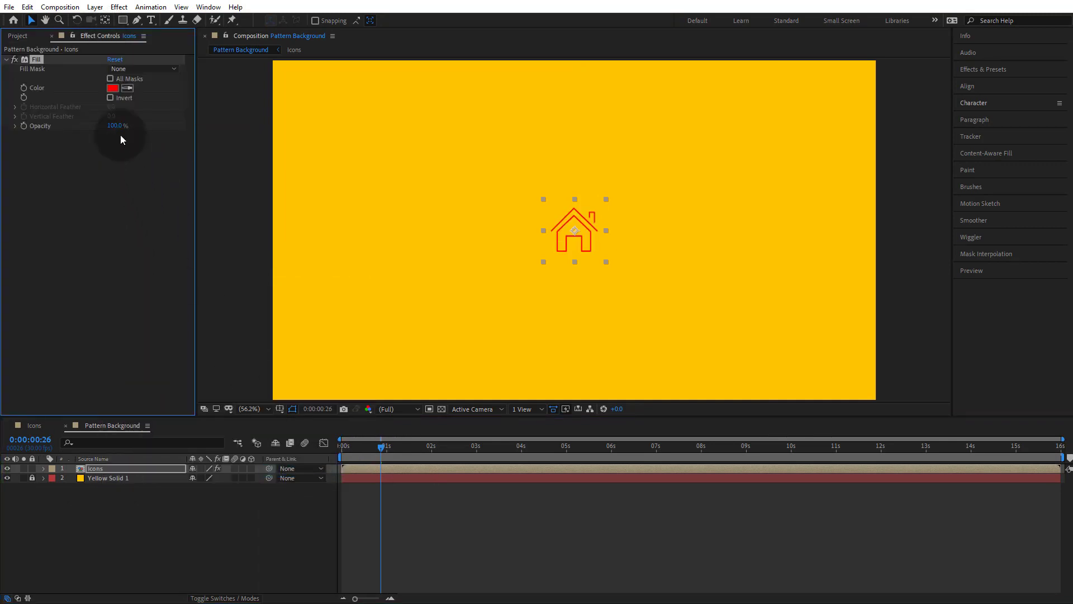
{"action": "left_click", "coordinate": [112, 88]}
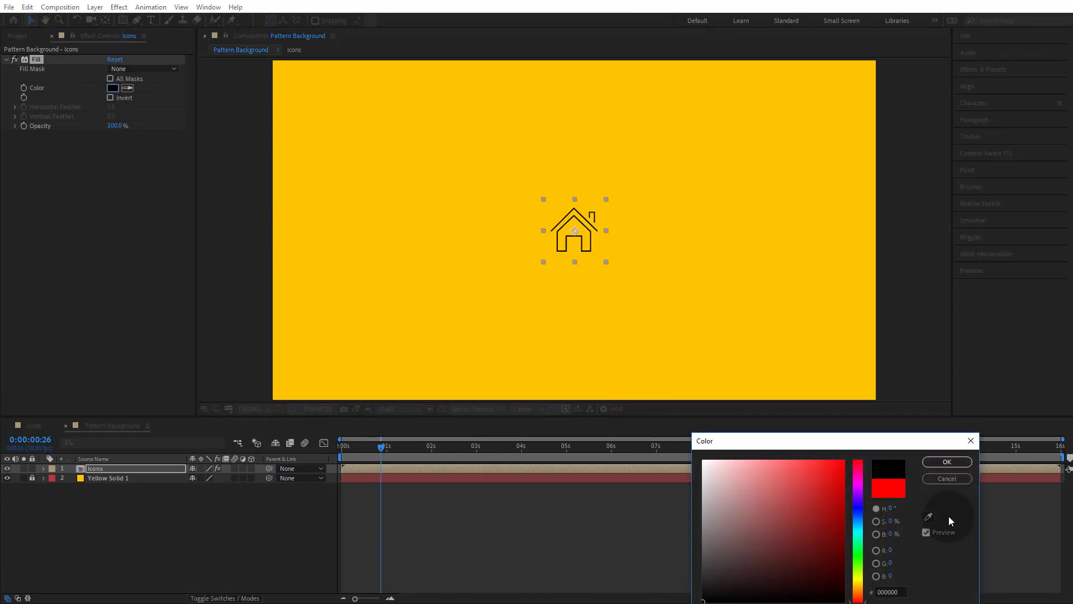
{"action": "left_click", "coordinate": [943, 462]}
Preview the icons on yellow and end the work area near 0:00:08:14
{"action": "left_click", "coordinate": [644, 521]}
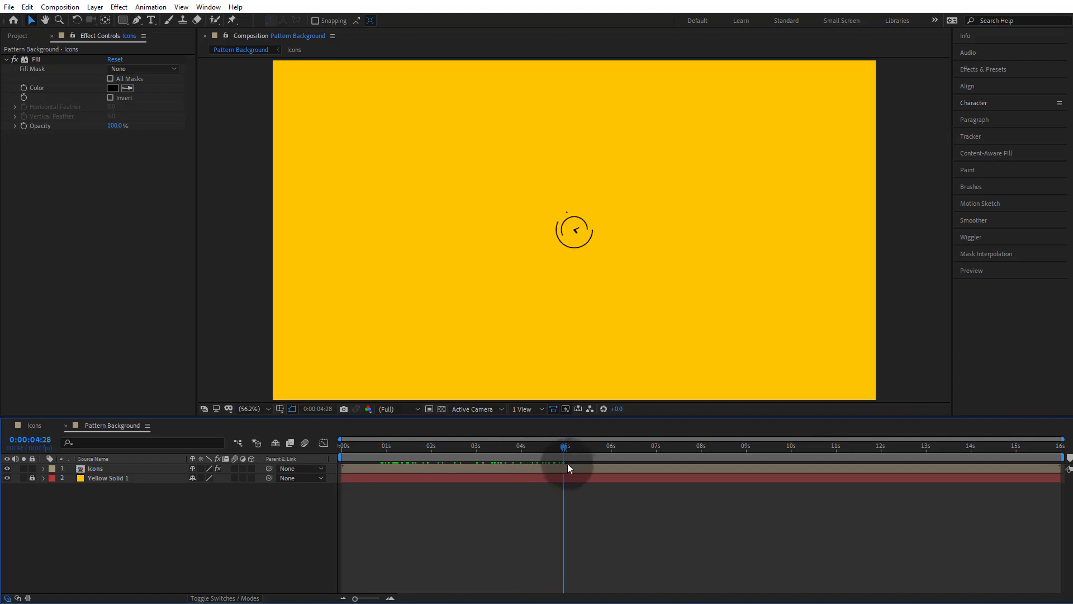
{"action": "left_click_drag", "start_coordinate": [728, 473], "coordinate": [724, 479]}
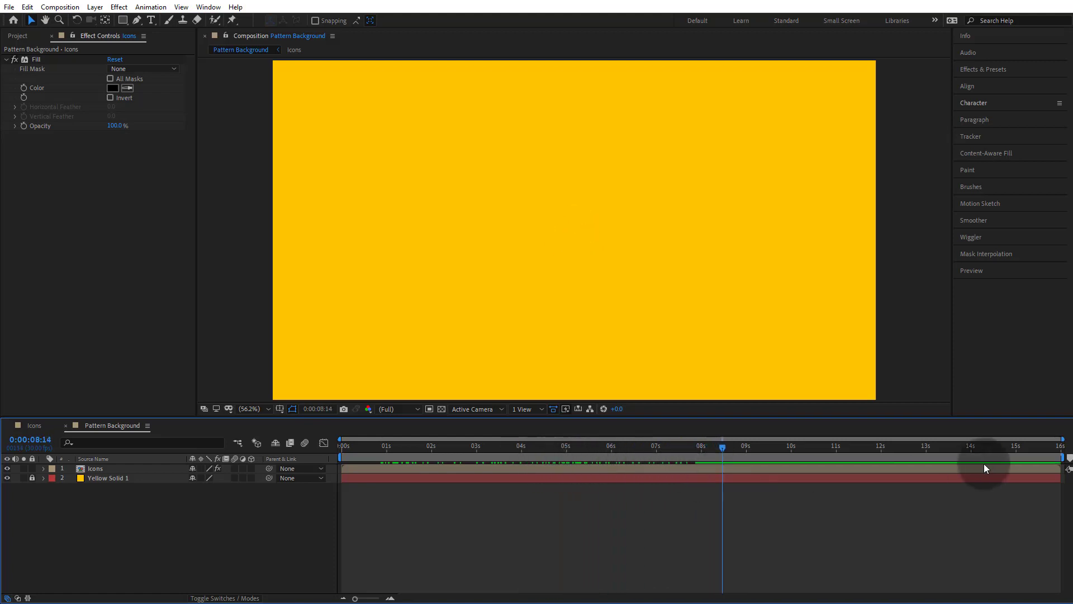
{"action": "left_click_drag", "start_coordinate": [1062, 459], "coordinate": [720, 457]}
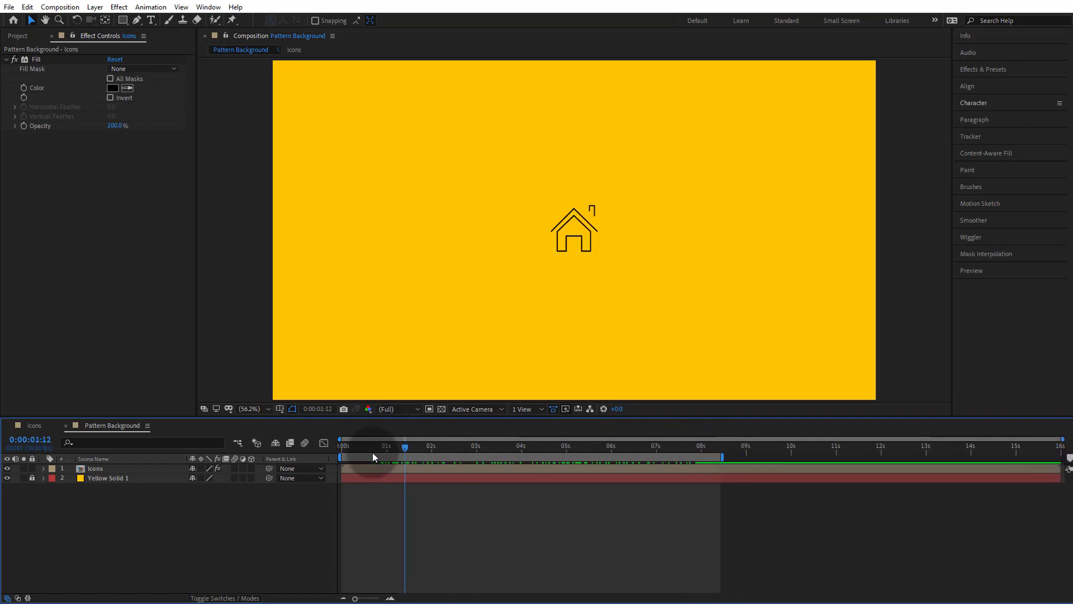
Search Effects & Presets for 'cc re' and apply CC RepeTile to the Icons layer
{"action": "left_click", "coordinate": [131, 477]}
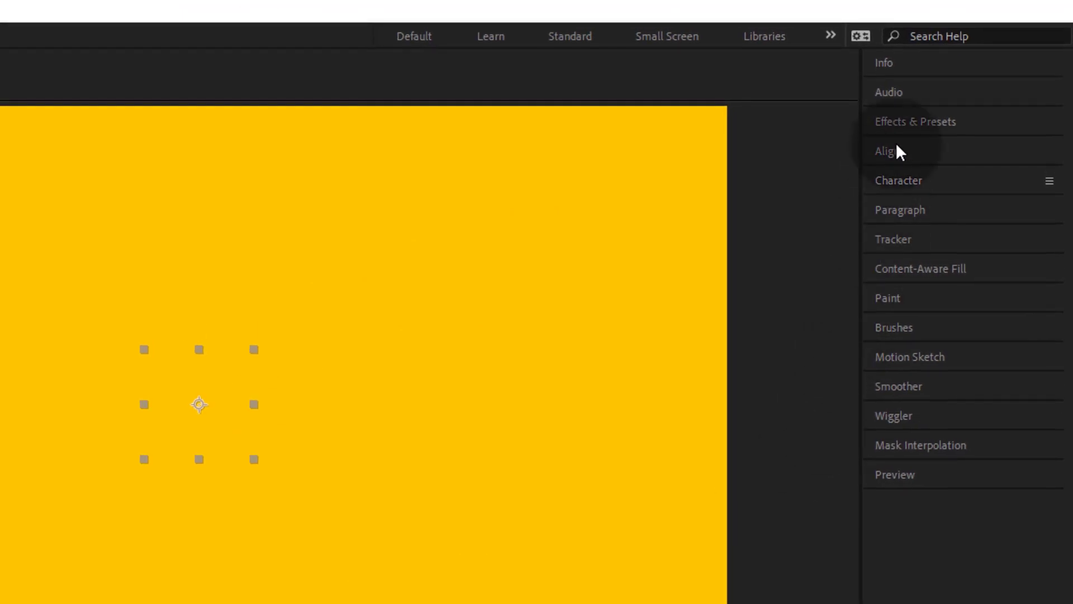
{"action": "left_click", "coordinate": [916, 120]}
{"action": "left_click", "coordinate": [942, 148]}
{"action": "type", "text": "cc"}
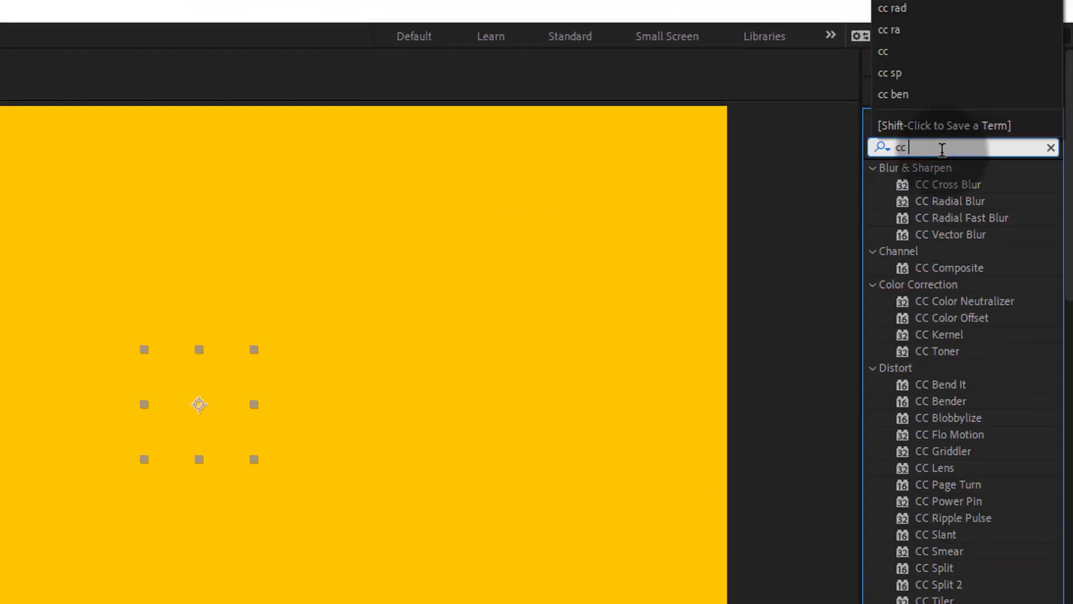
{"action": "type", "text": " rep"}
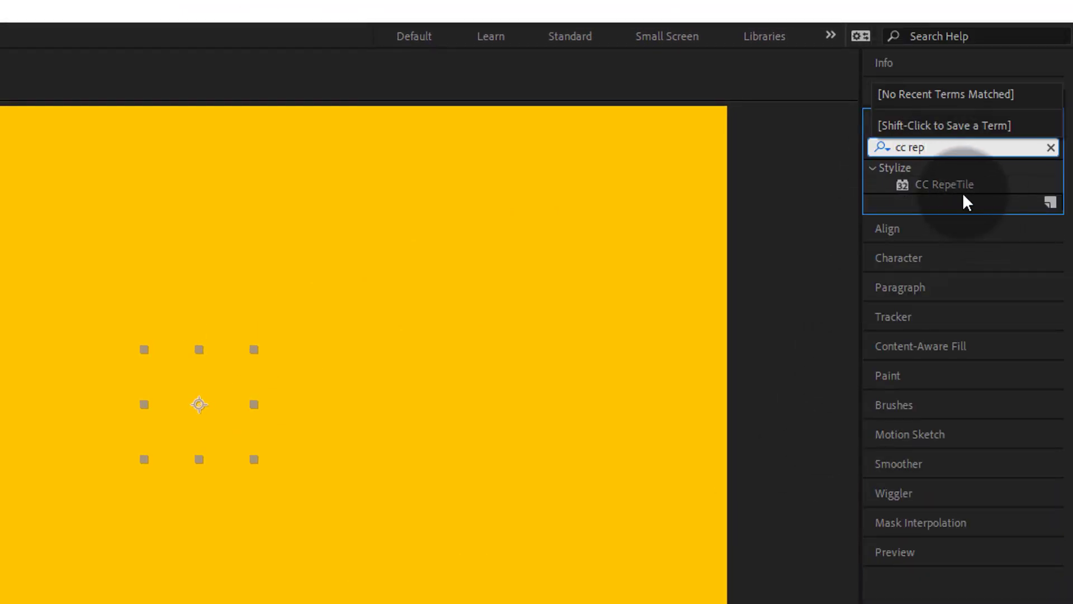
{"action": "left_click", "coordinate": [948, 186]}
{"action": "left_click_drag", "start_coordinate": [962, 180], "coordinate": [126, 217]}
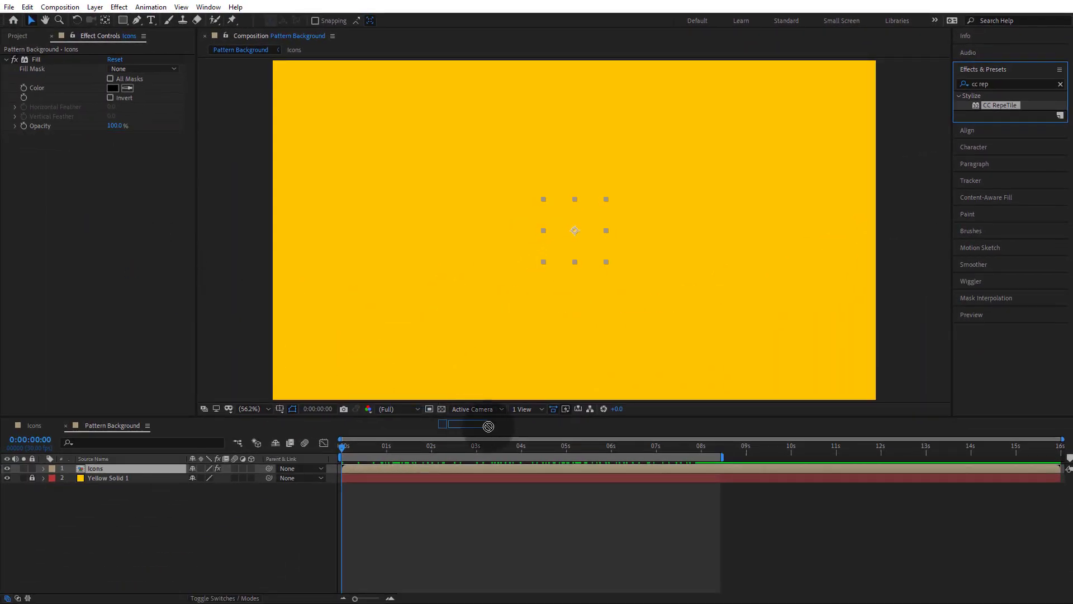
{"action": "left_click_drag", "start_coordinate": [125, 222], "coordinate": [538, 468]}
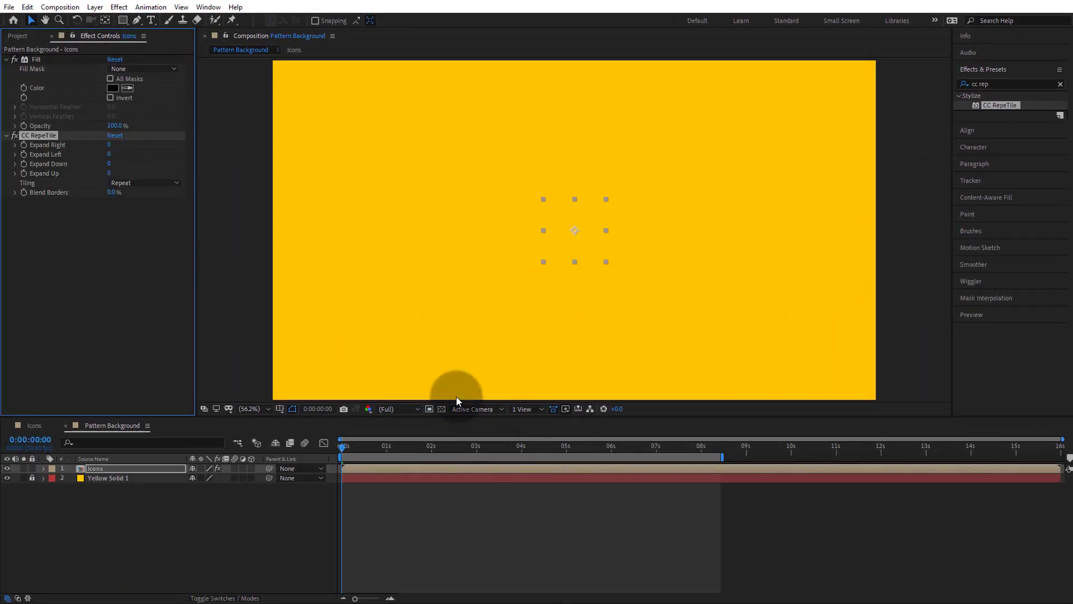
{"action": "left_click_drag", "start_coordinate": [354, 451], "coordinate": [386, 474]}
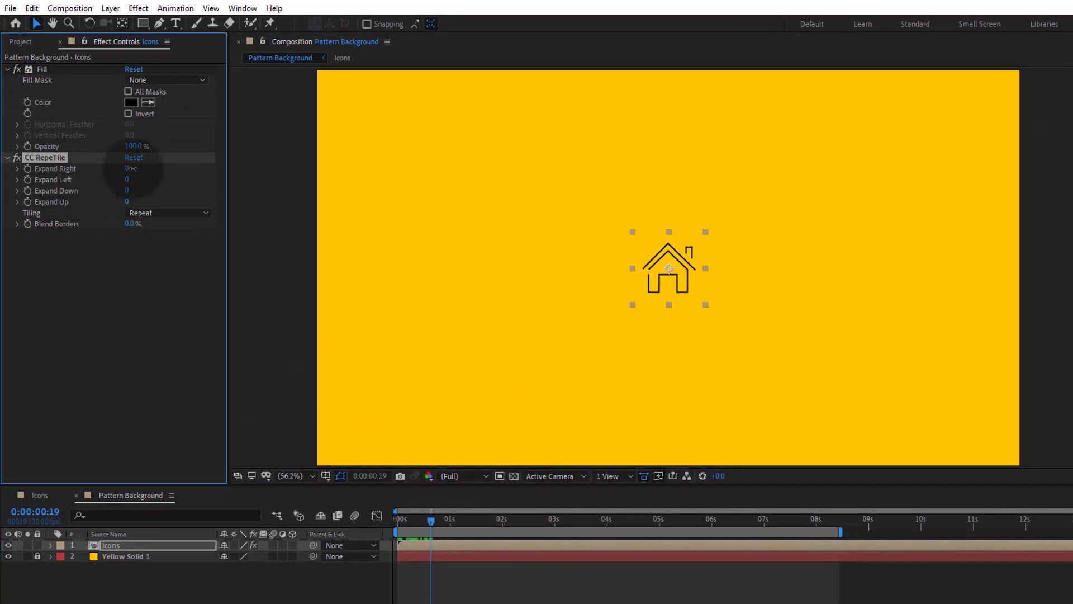
Set CC RepeTile Expand Right 1029, Left 1104, Down 641 and Up 707
{"action": "left_click_drag", "start_coordinate": [185, 175], "coordinate": [63, 205]}
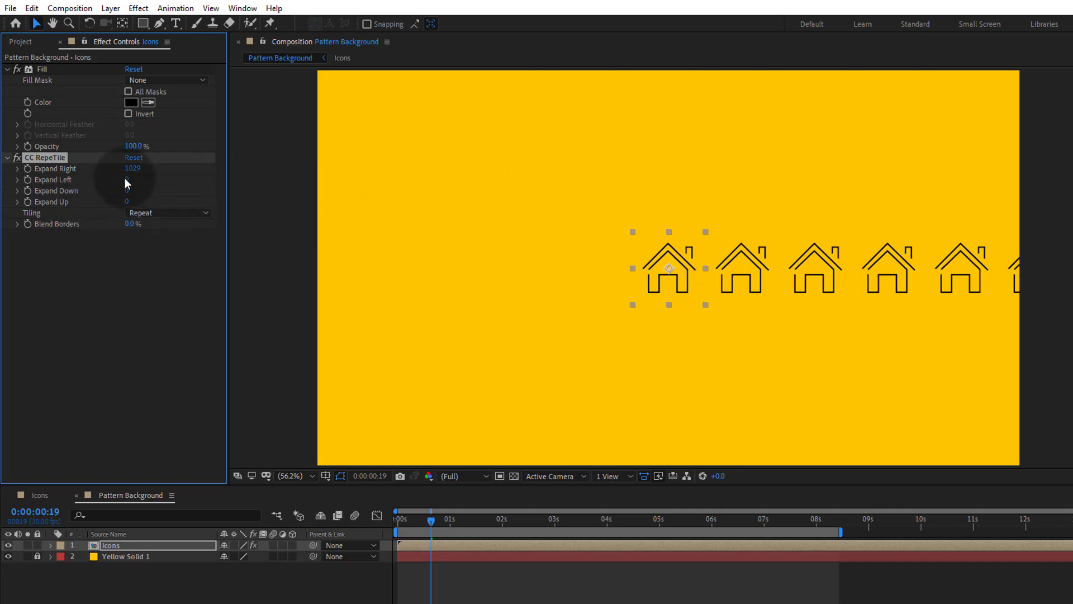
{"action": "left_click_drag", "start_coordinate": [128, 180], "coordinate": [635, 198]}
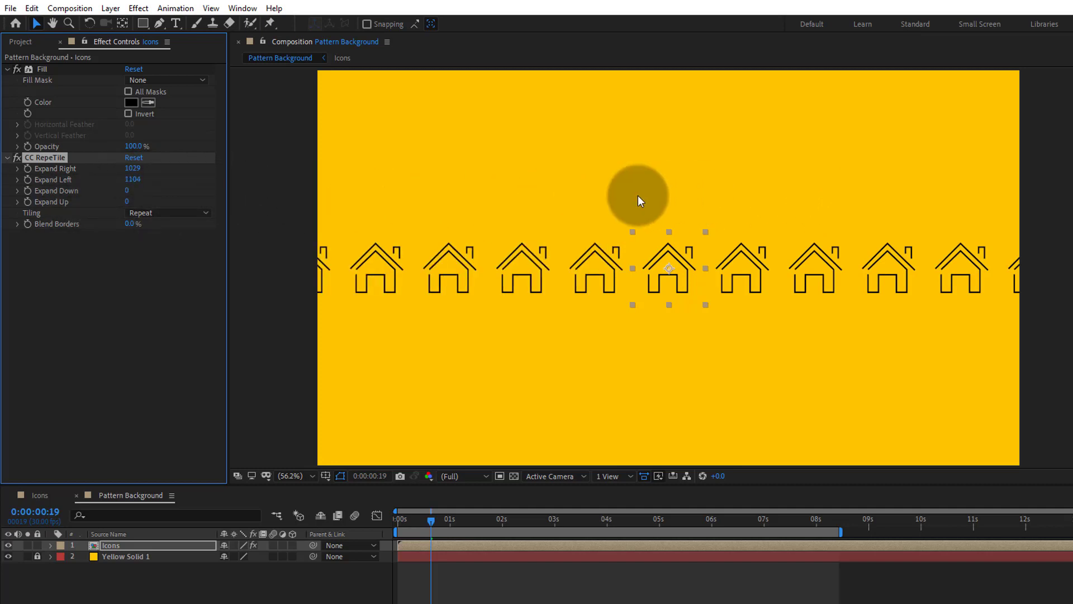
{"action": "left_click_drag", "start_coordinate": [127, 190], "coordinate": [324, 216]}
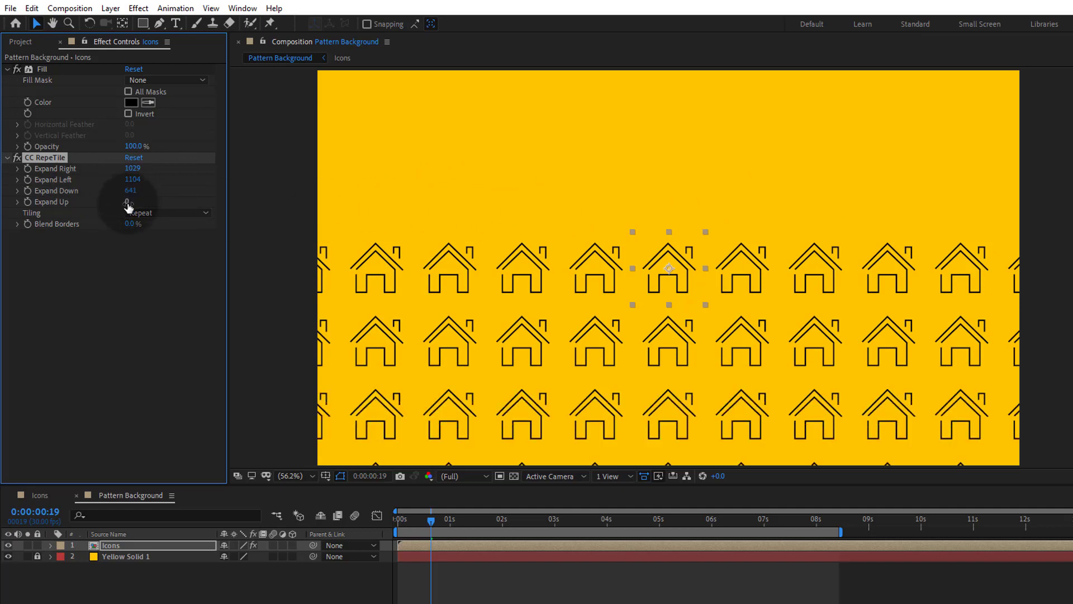
{"action": "left_click_drag", "start_coordinate": [127, 204], "coordinate": [570, 211]}
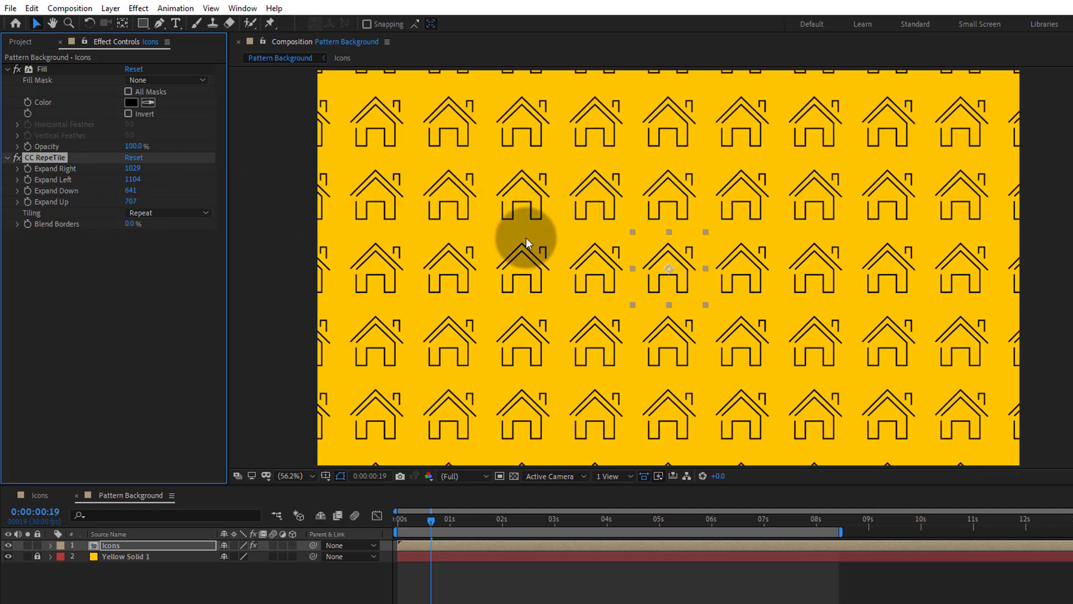
{"action": "left_click", "coordinate": [470, 585]}
{"action": "left_click", "coordinate": [438, 549]}
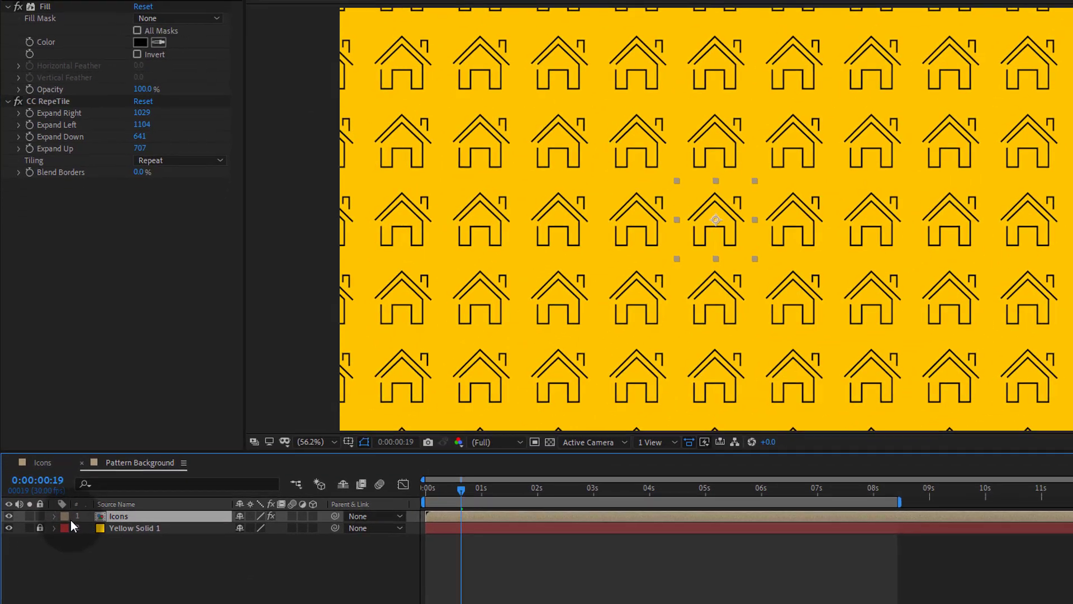
Scale the Icons layer to 107%, then scrub to where the alarm clock shows
{"action": "left_click", "coordinate": [50, 545]}
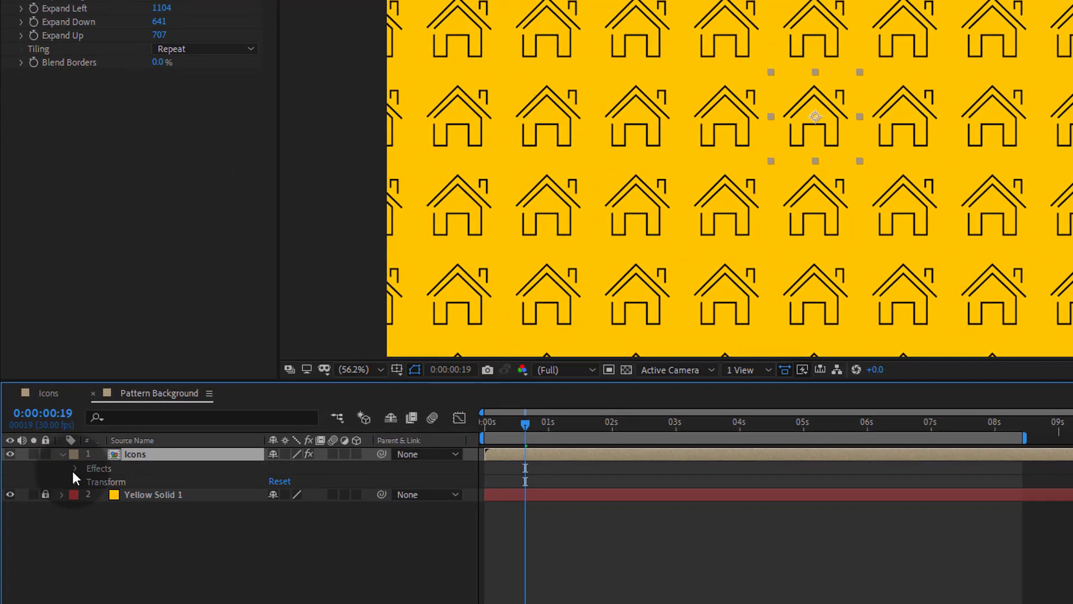
{"action": "left_click", "coordinate": [75, 481]}
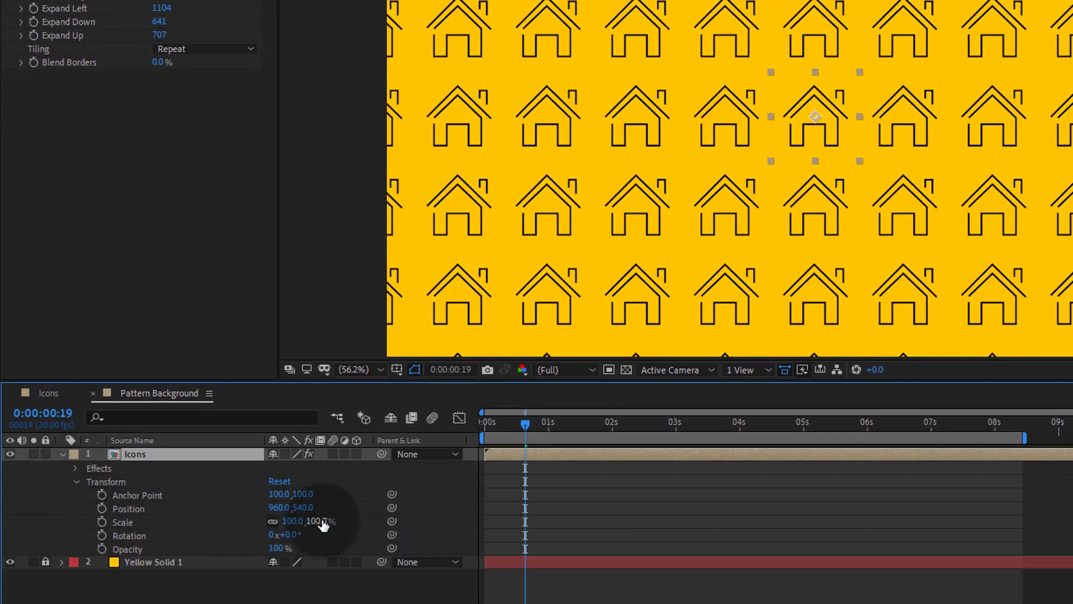
{"action": "left_click_drag", "start_coordinate": [313, 521], "coordinate": [326, 521]}
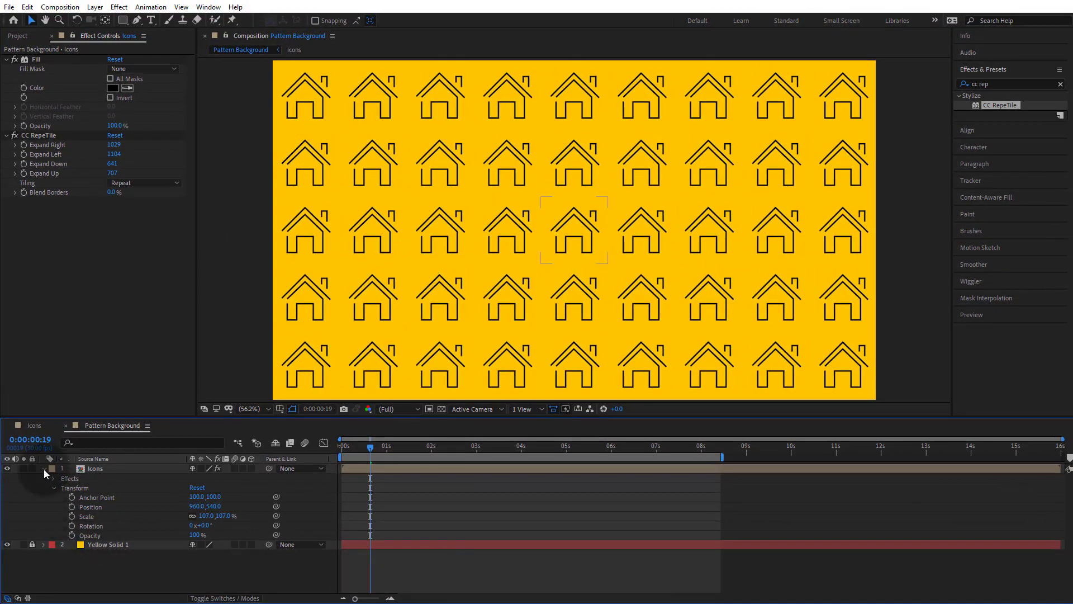
{"action": "left_click", "coordinate": [44, 469]}
{"action": "mouse_move", "coordinate": [358, 450]}
{"action": "left_mouse_down"}
{"action": "mouse_move", "coordinate": [347, 454]}
{"action": "mouse_move", "coordinate": [683, 487]}
{"action": "left_mouse_up"}
{"action": "mouse_move", "coordinate": [592, 482]}
{"action": "left_mouse_down"}
{"action": "mouse_move", "coordinate": [569, 484]}
{"action": "mouse_move", "coordinate": [603, 488]}
{"action": "left_mouse_up"}
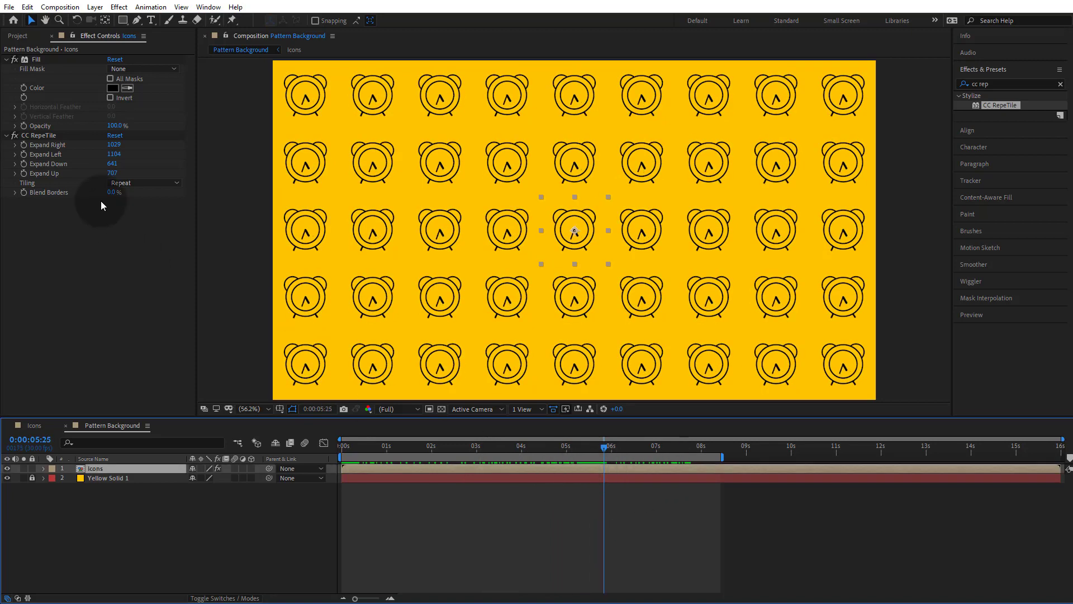
Set CC RepeTile tiling to Random and preview the animated pattern
{"action": "left_click", "coordinate": [126, 183]}
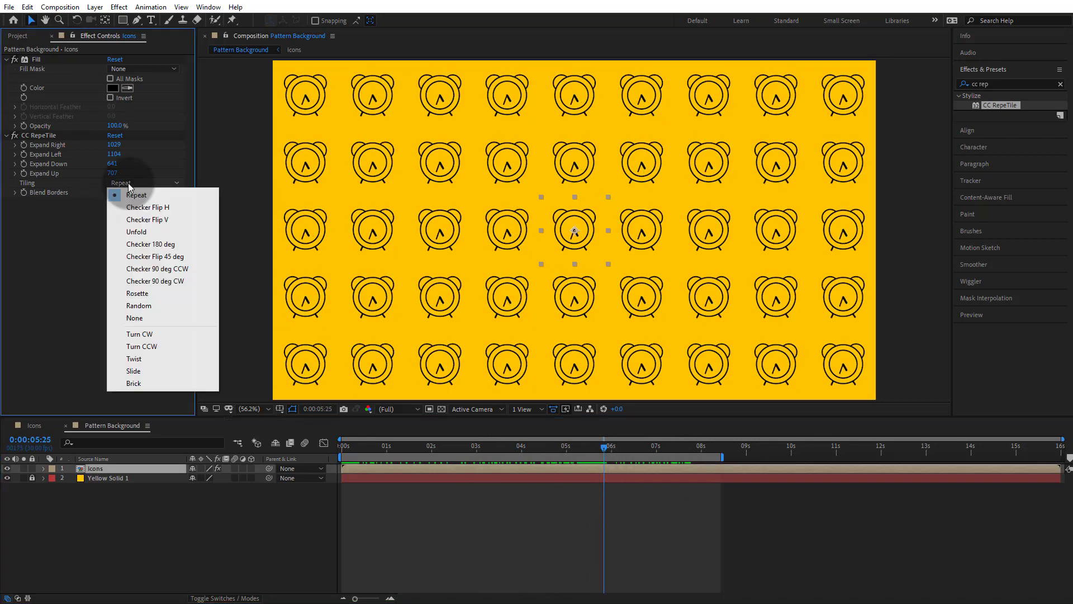
{"action": "left_click", "coordinate": [139, 305]}
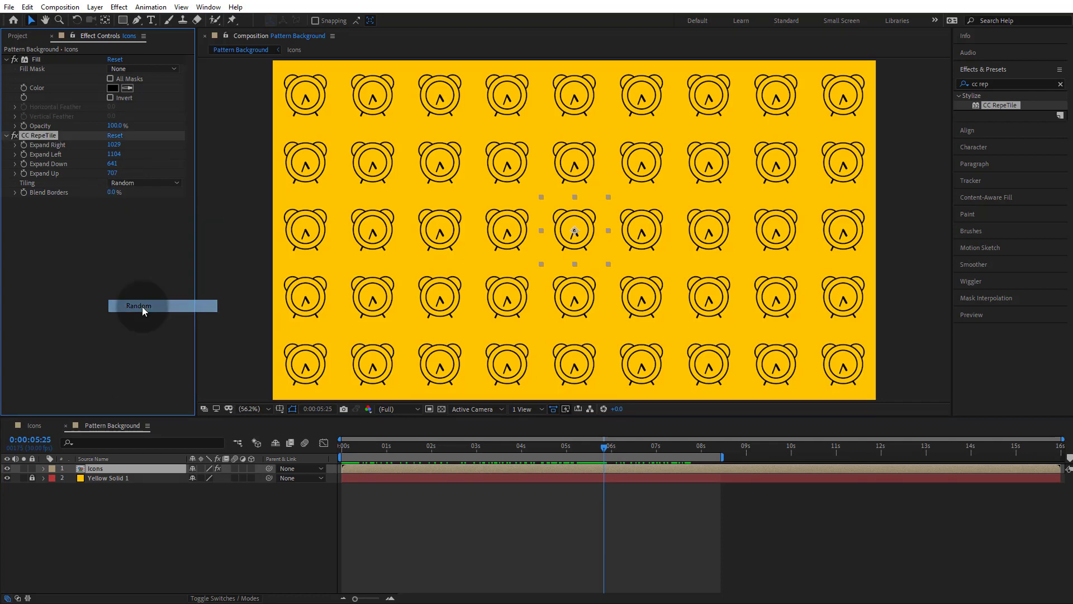
{"action": "key", "text": "space"}
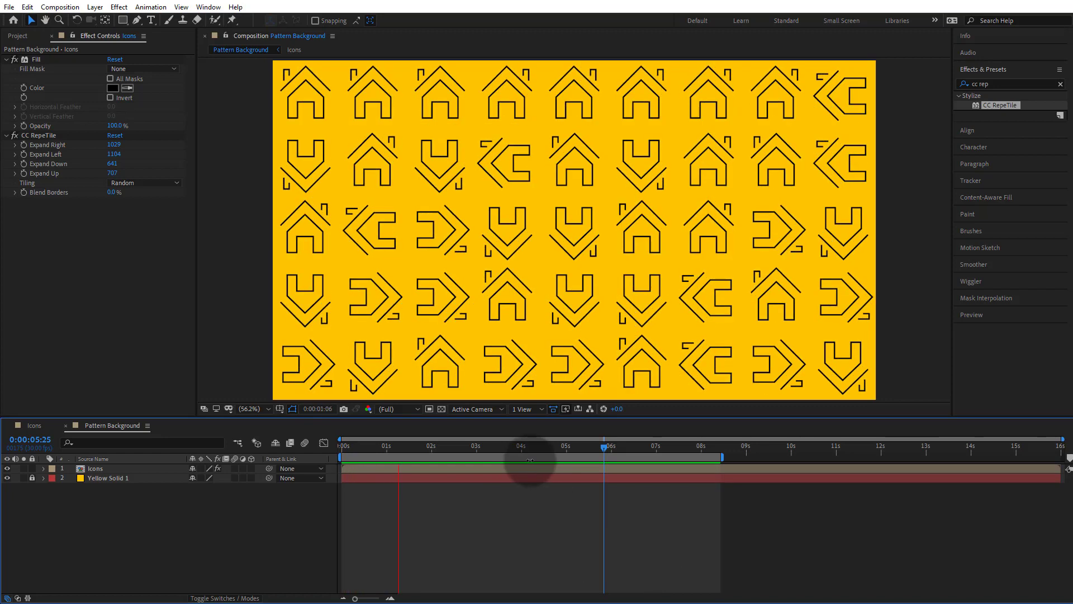
{"action": "left_click", "coordinate": [512, 447]}
{"action": "left_click", "coordinate": [515, 467]}
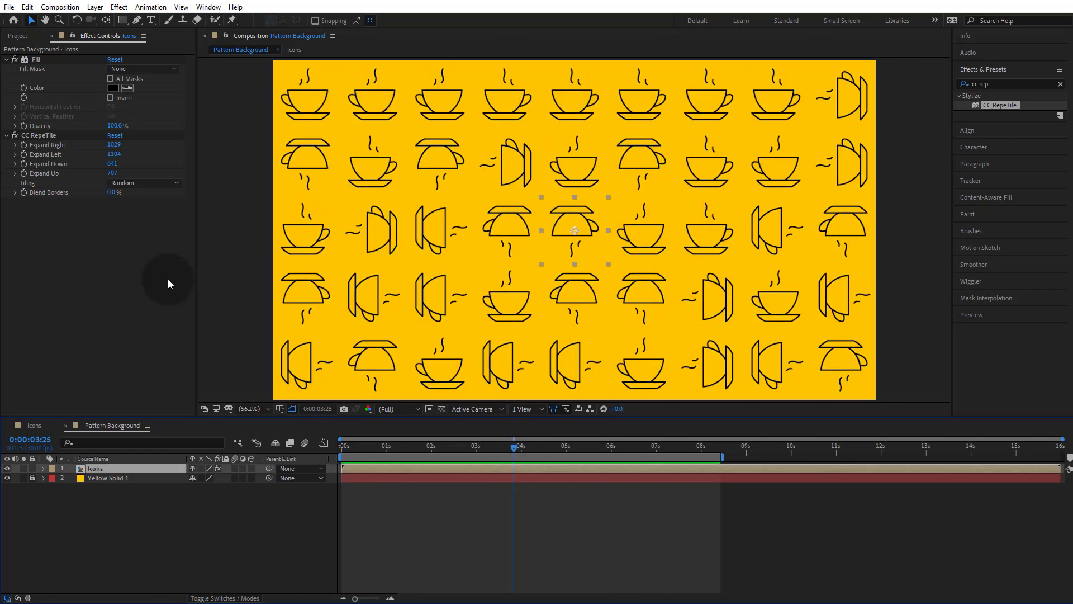
Switch the tiling to Checker 90 deg CCW and preview again
{"action": "left_click", "coordinate": [126, 183]}
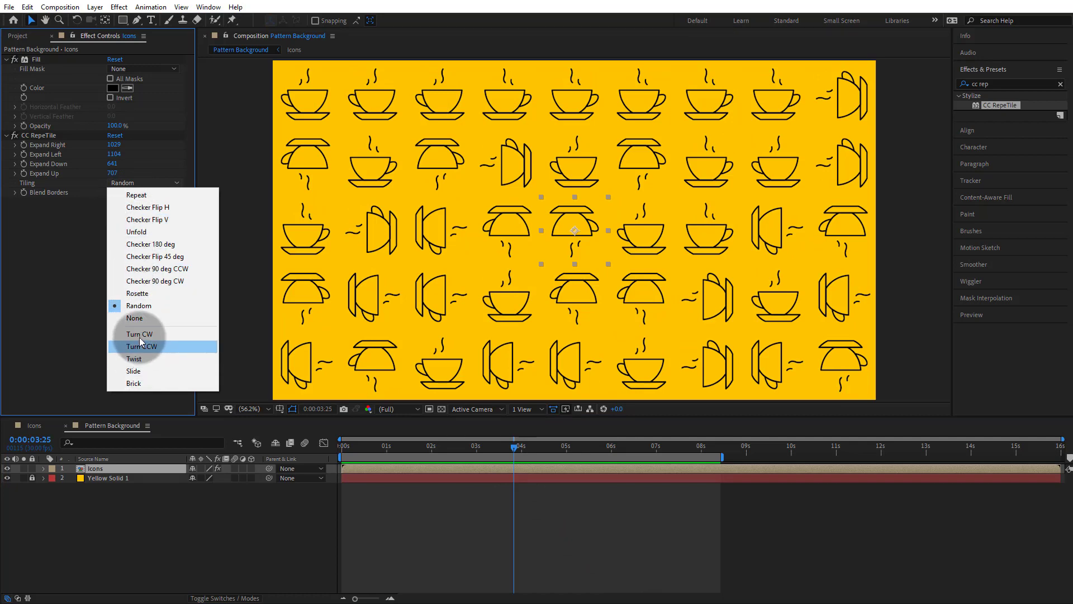
{"action": "left_click", "coordinate": [144, 271]}
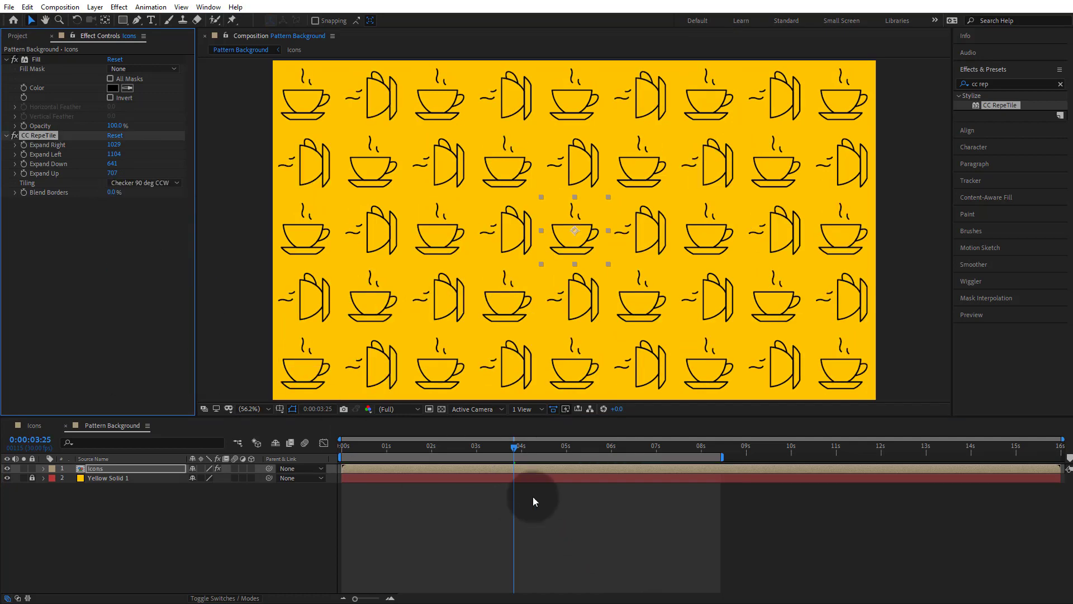
{"action": "key", "text": "space"}
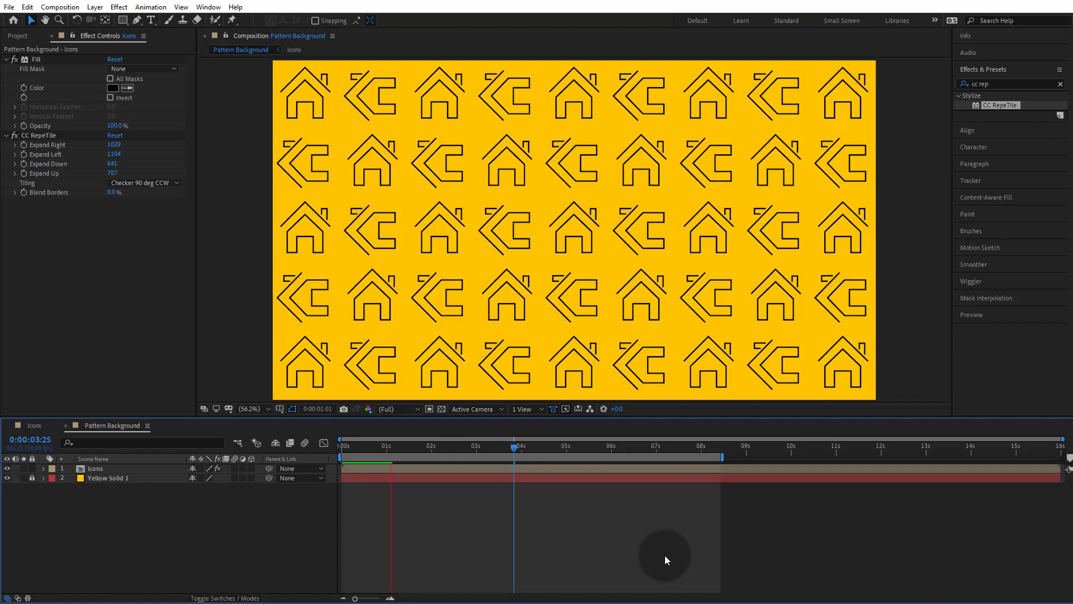